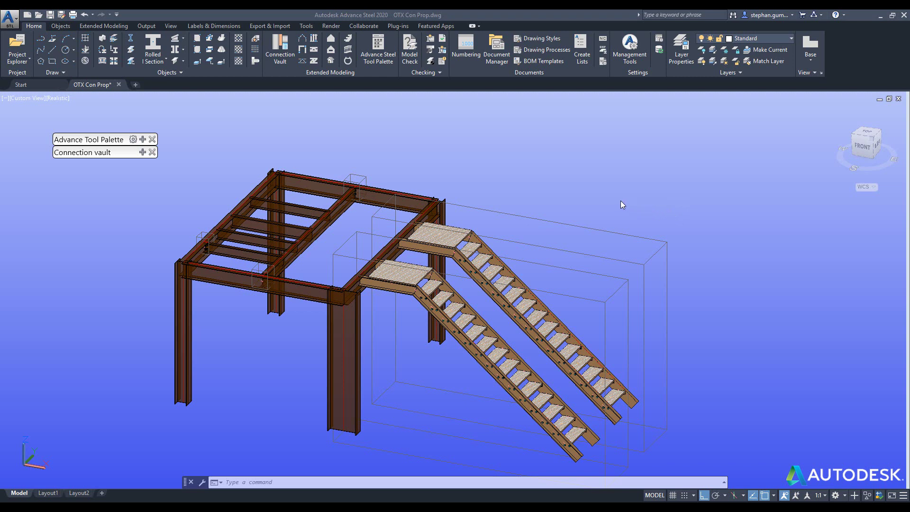
Step: Pan the platform model over to the right in the view
middle_drag(521, 204, 565, 203)
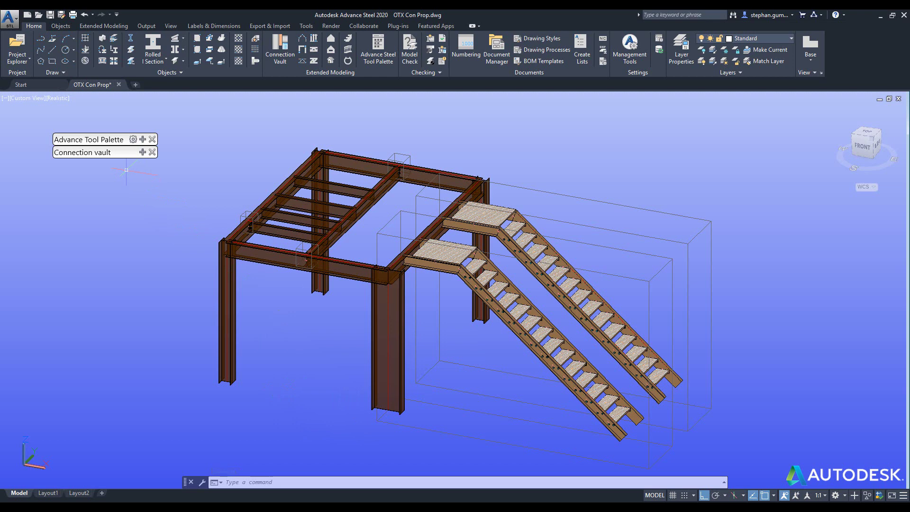
Step: Expand the Favorites connections and start a moment end plate on the front column
click(102, 156)
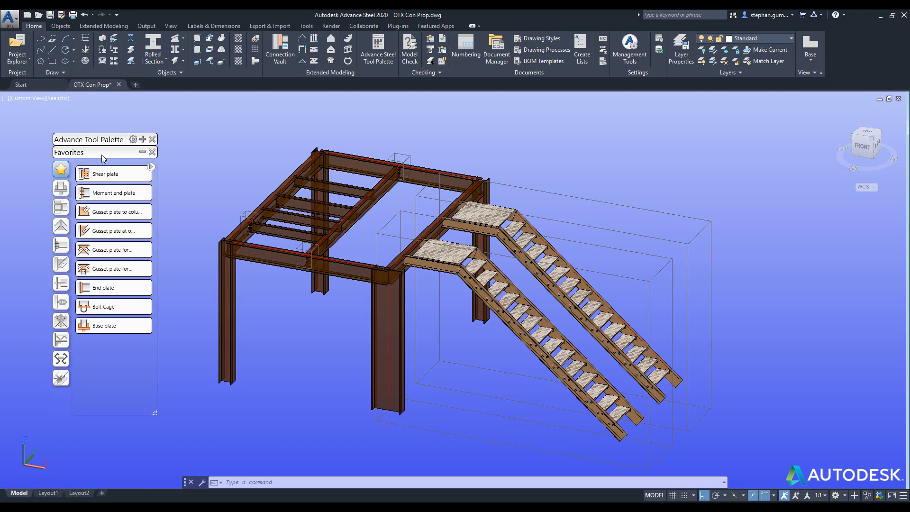
click(102, 192)
click(388, 323)
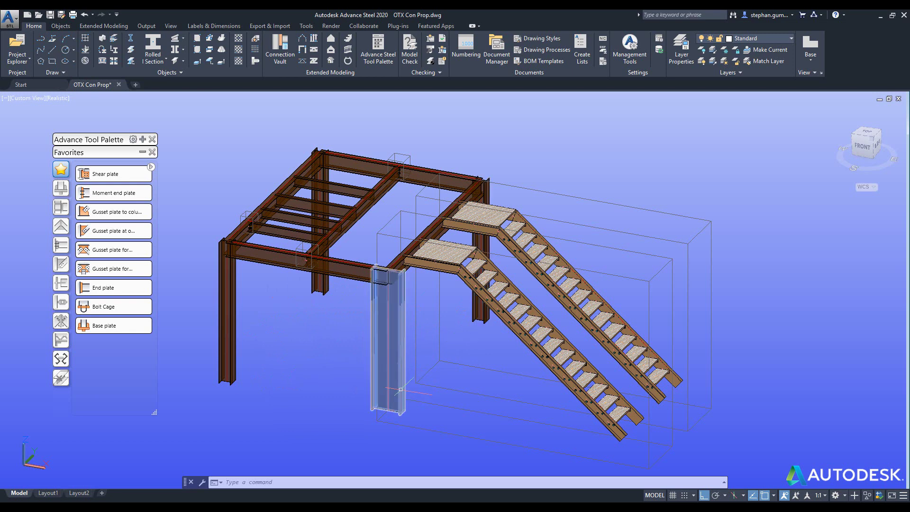
Step: Zoom out to show the whole frame and stairs, then cancel the command
scroll(307, 234, up, 5)
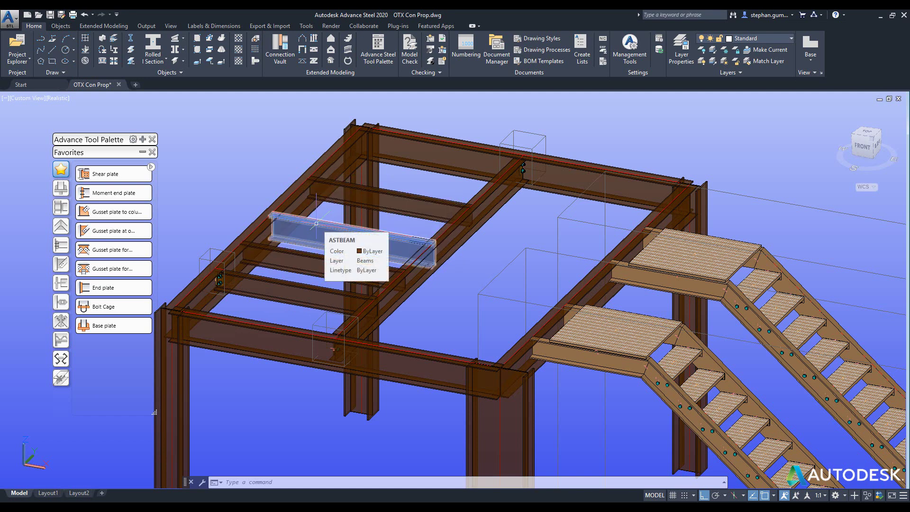
scroll(316, 223, down, 3)
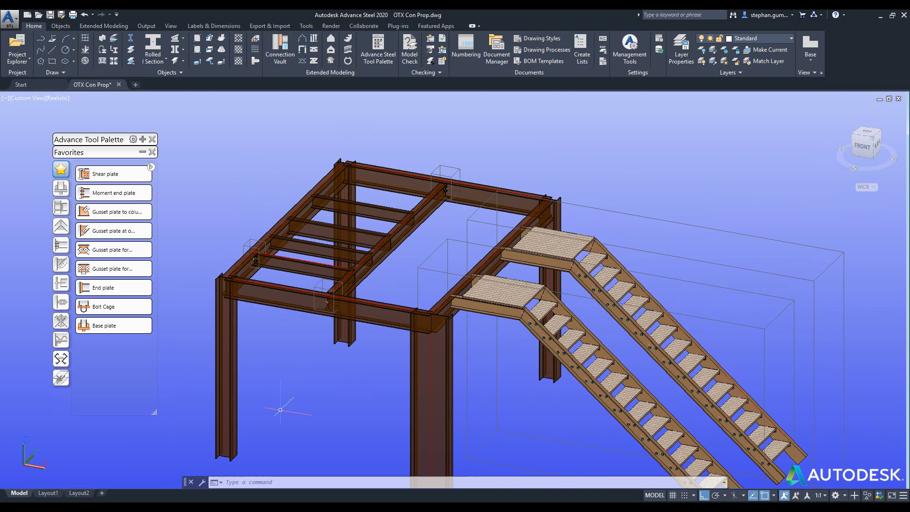
middle_drag(292, 458, 292, 365)
drag(292, 364, 293, 308)
key(Escape)
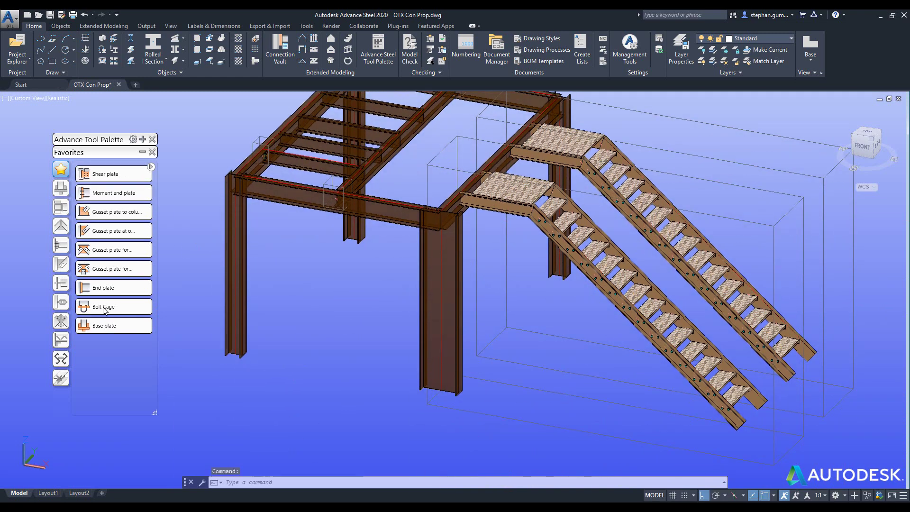
Step: Place a base plate on the left front column with no additional concrete object
click(108, 325)
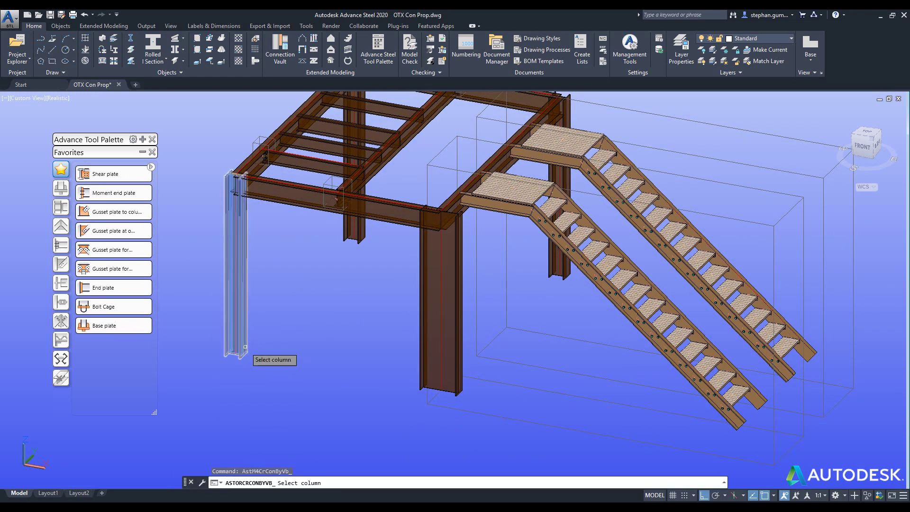
click(242, 349)
click(267, 382)
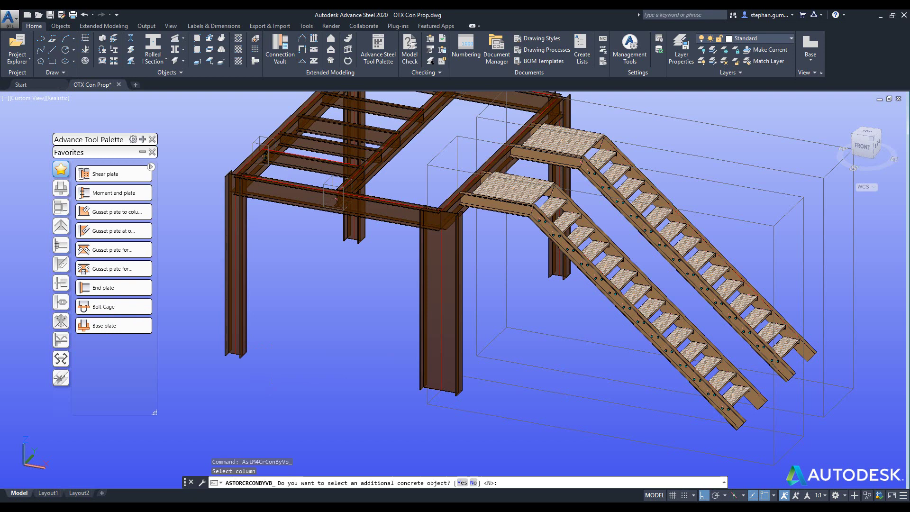
key(Return)
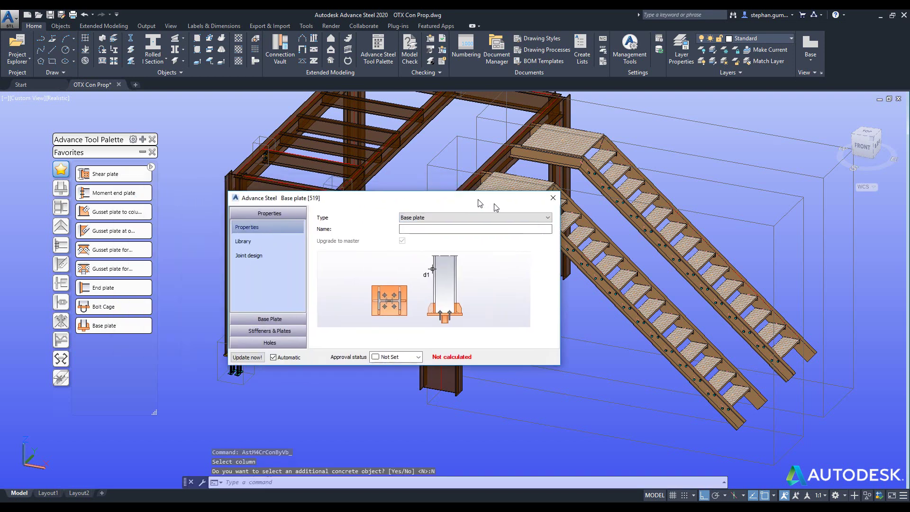
drag(261, 201, 359, 230)
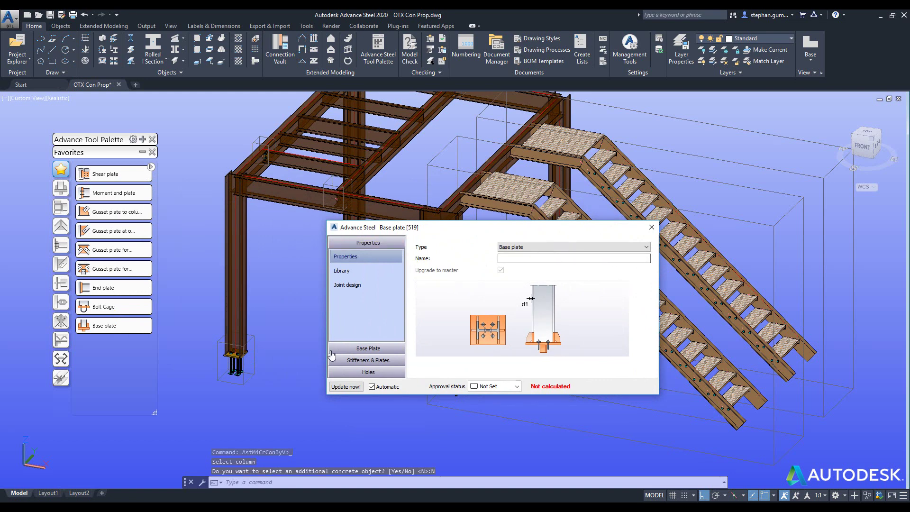
Step: Review the Base Plate and Stiffeners & Plates settings, then close the dialog
click(368, 349)
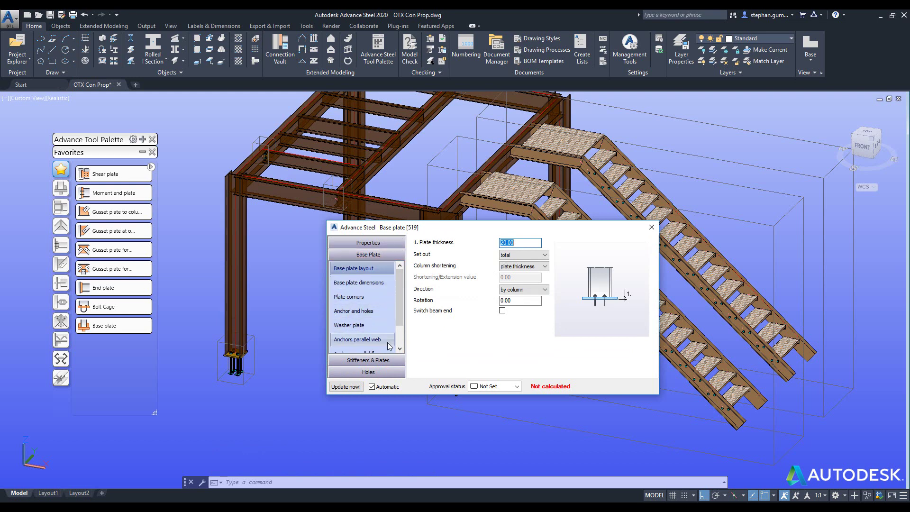
click(367, 361)
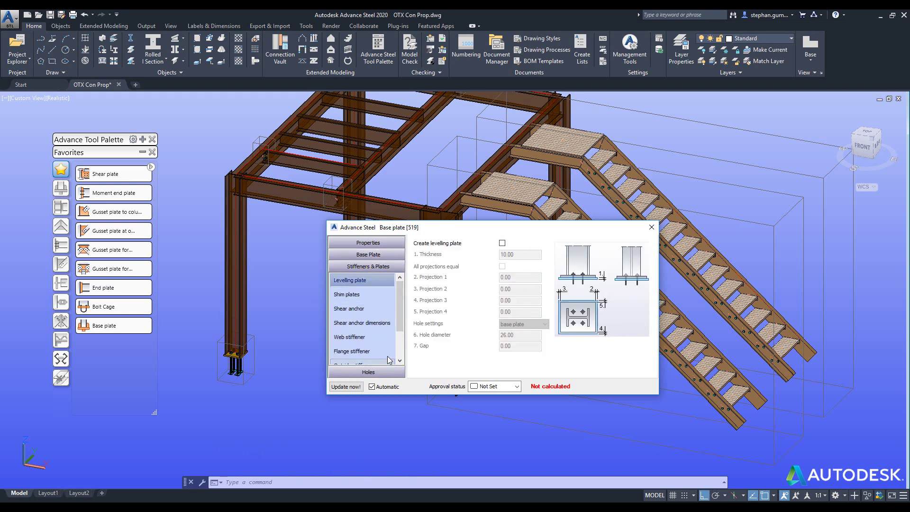
click(652, 227)
middle_drag(272, 325, 285, 334)
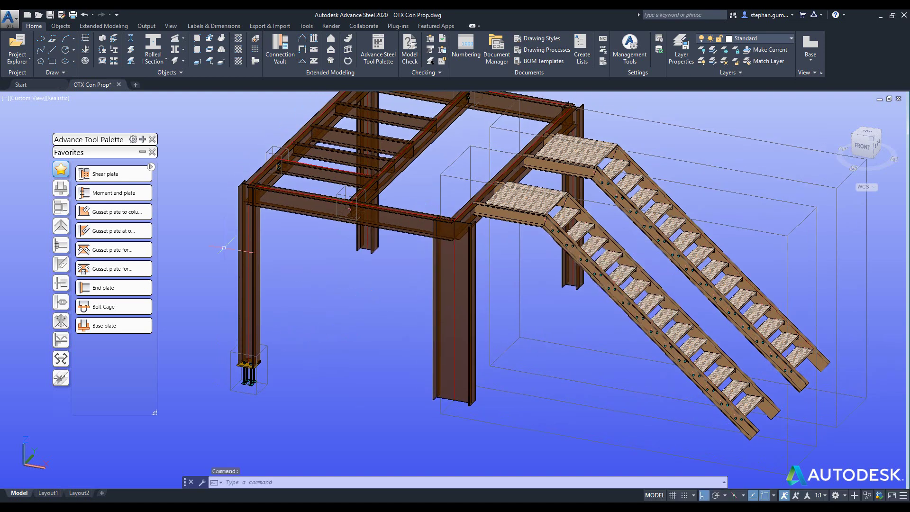
Step: Create a shear fin plate joint joining the stair landing beam to the platform beam
click(114, 174)
scroll(484, 207, up, 5)
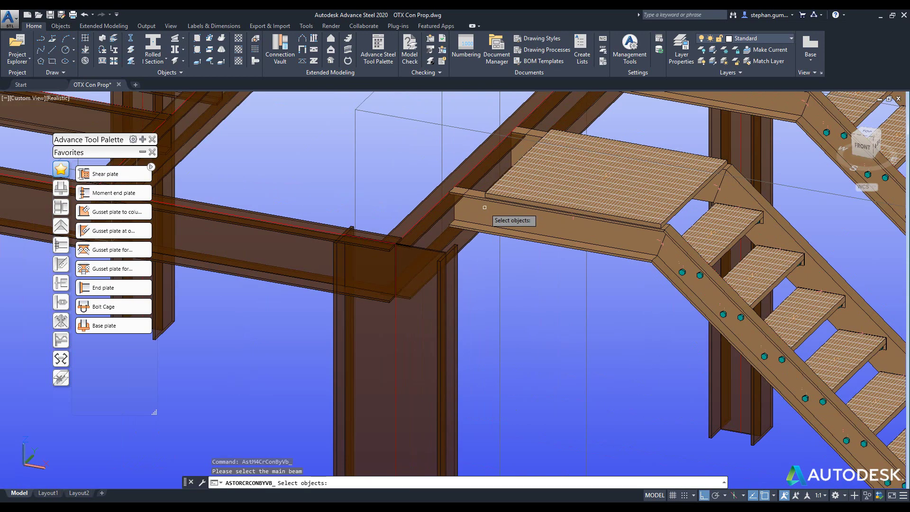
click(493, 223)
key(Return)
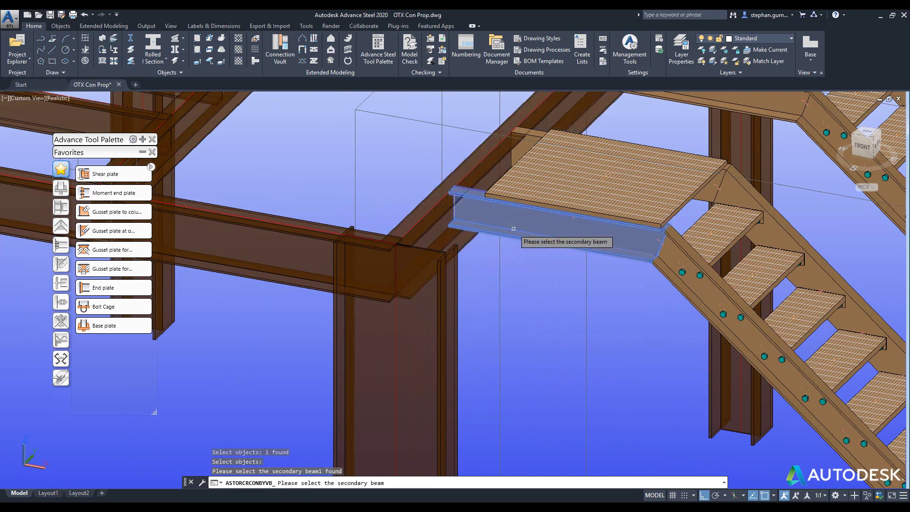
key(Return)
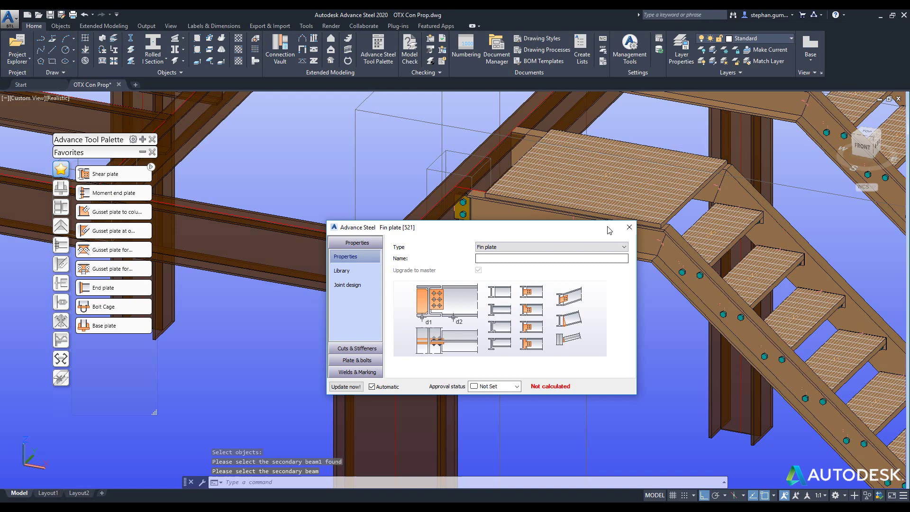
click(629, 228)
scroll(489, 280, down, 5)
shift+middle_drag(489, 281, 475, 292)
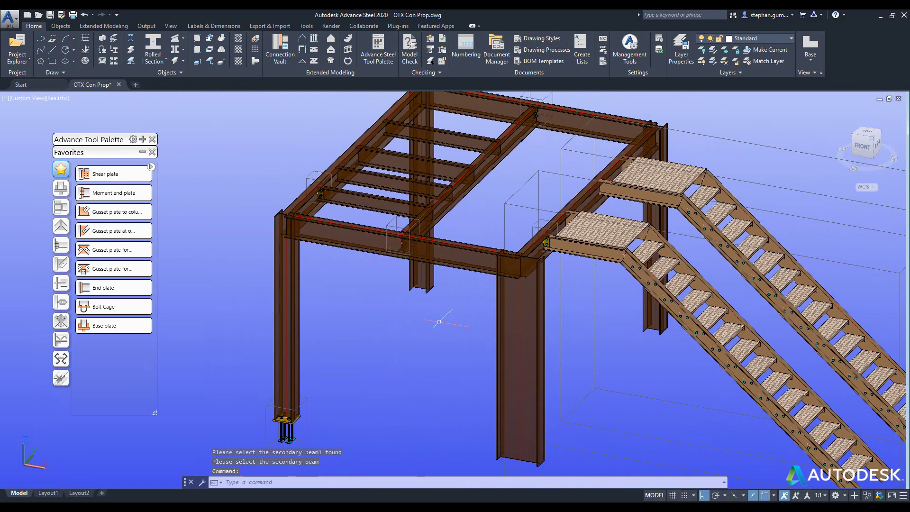
middle_drag(433, 319, 425, 304)
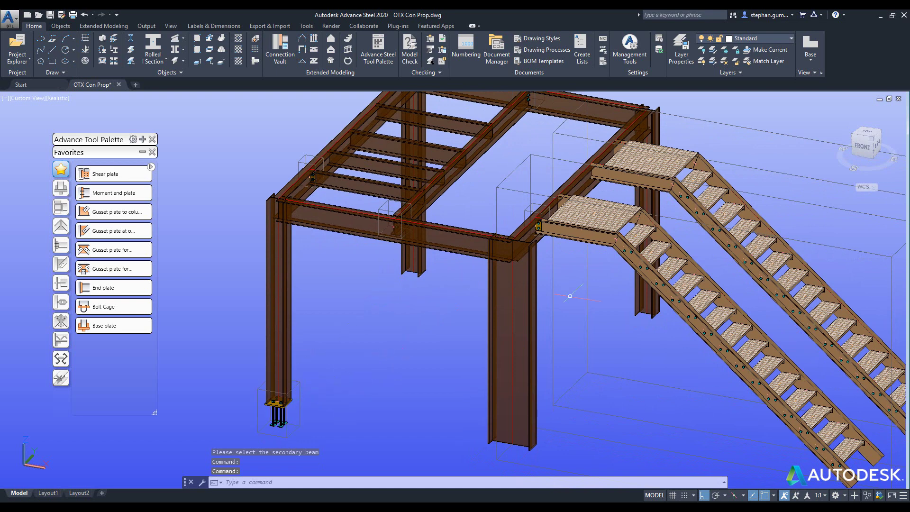
Step: Propagate the first column's base plate joint to the other matching columns
click(291, 389)
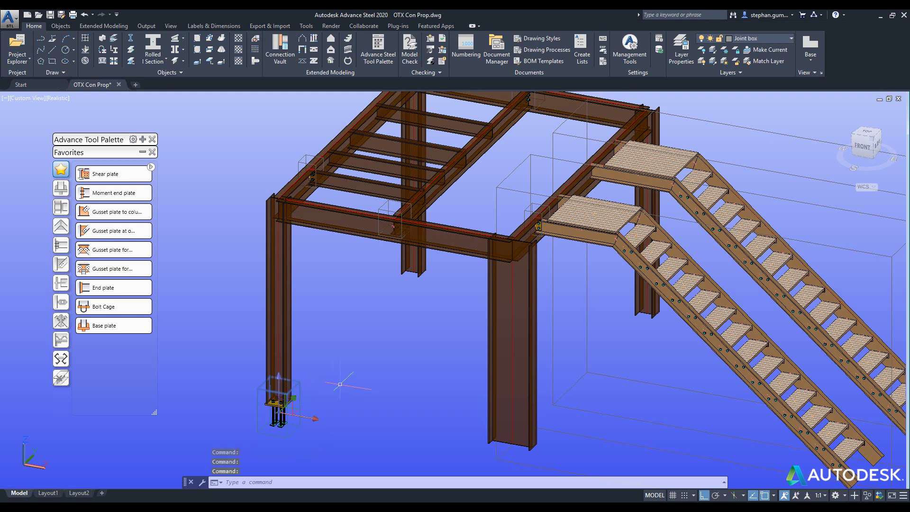
right_click(318, 370)
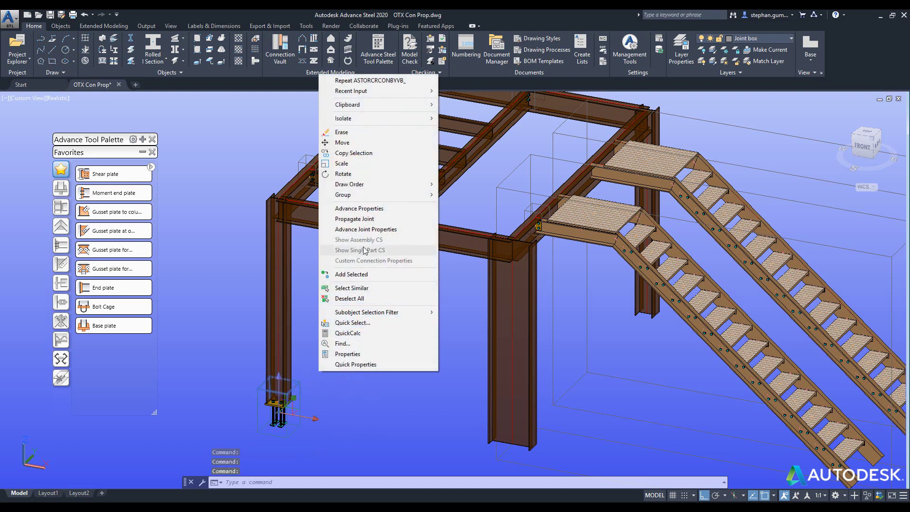
click(365, 220)
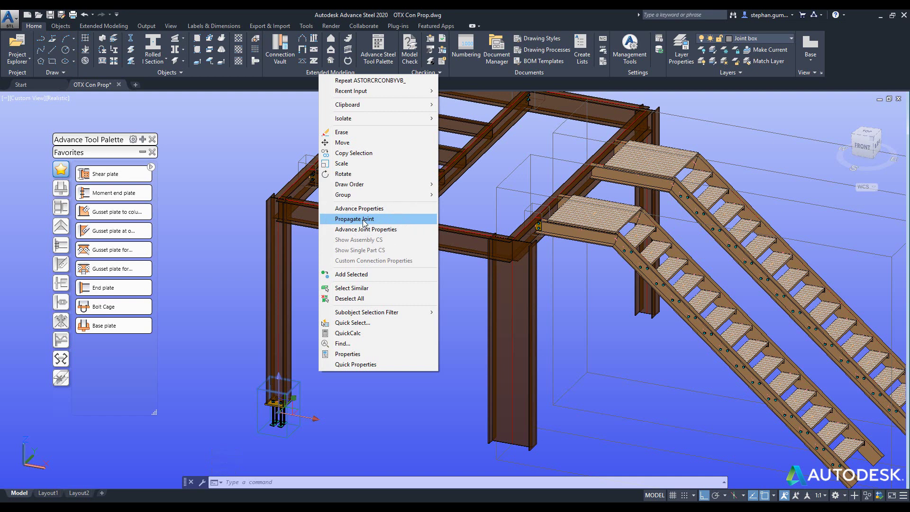
click(302, 377)
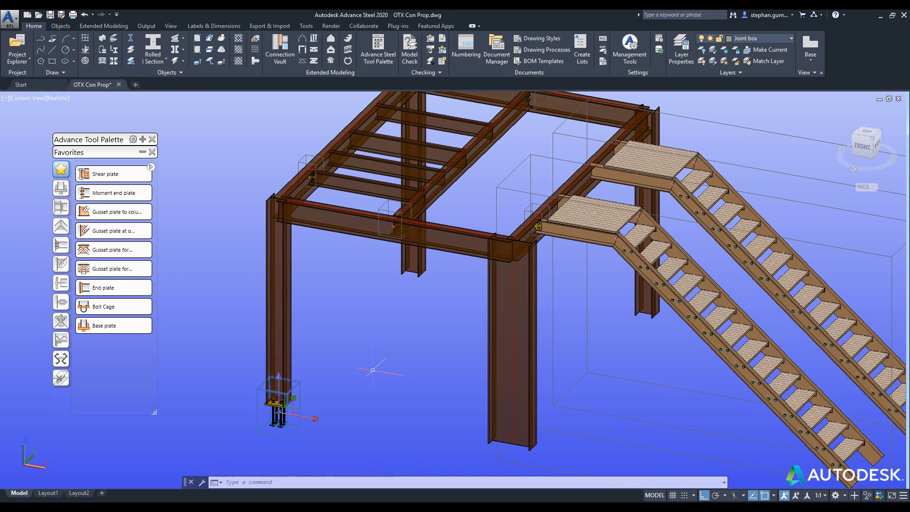
right_click(303, 387)
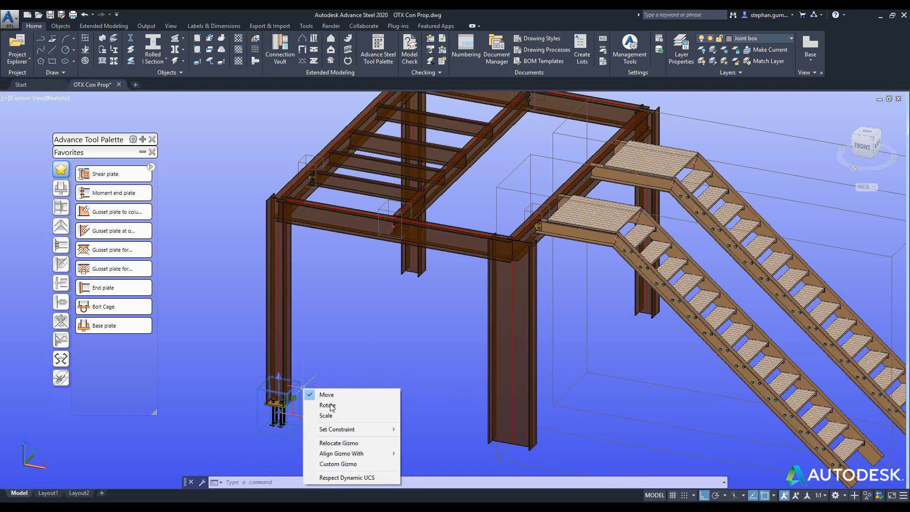
right_click(274, 393)
click(286, 243)
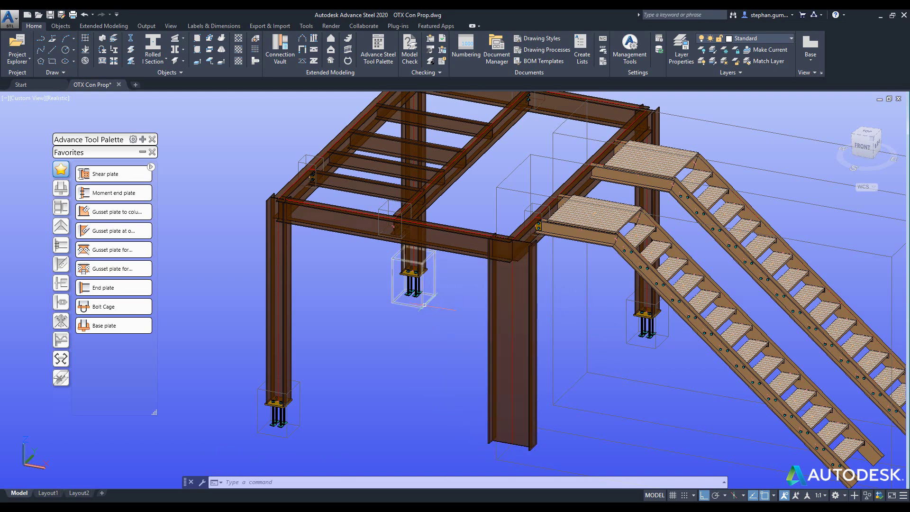
Step: Check the base plate settings on the columns, leaving the left column's dialog open beside the model
double_click(417, 299)
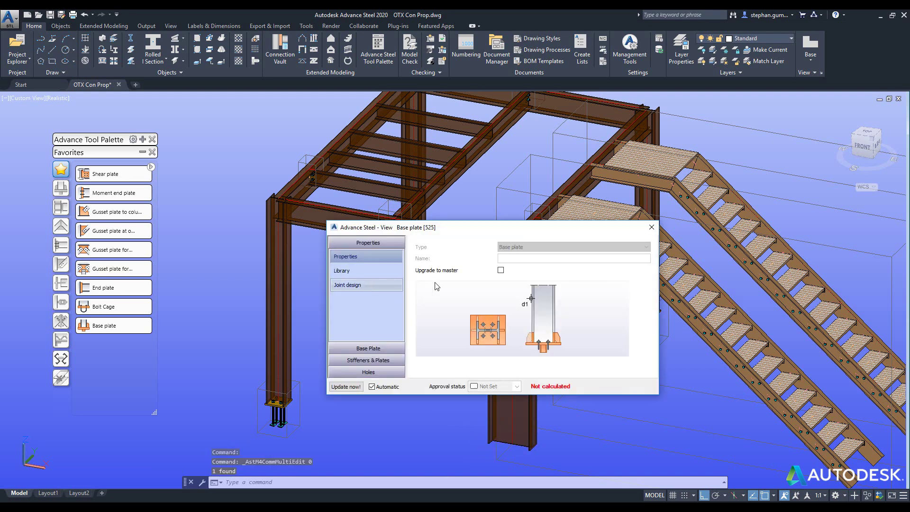
click(651, 227)
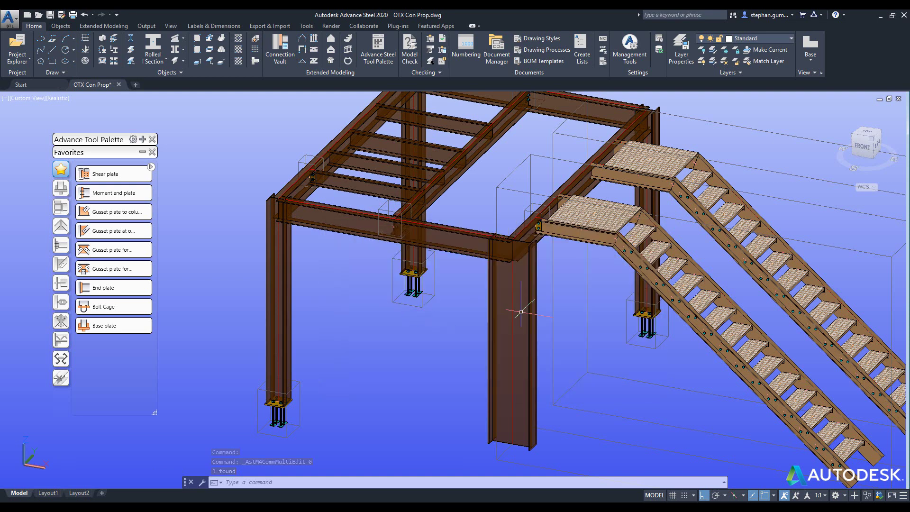
click(646, 313)
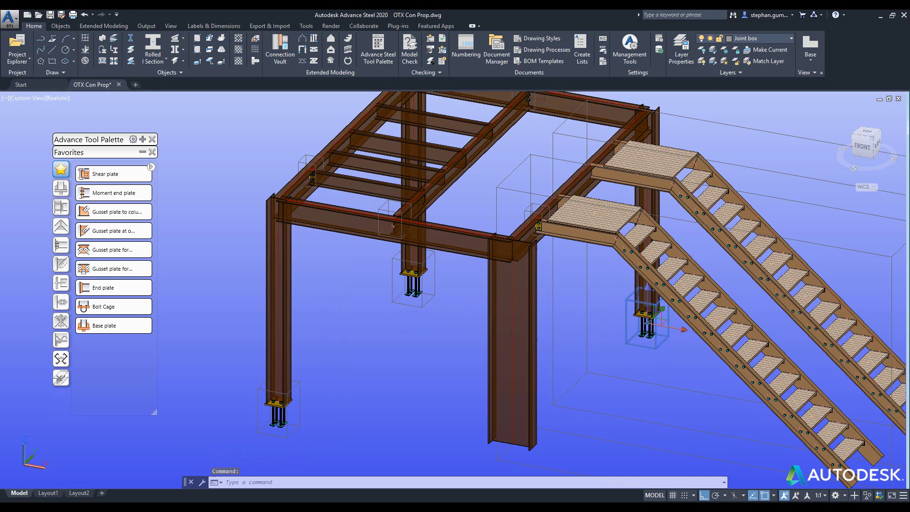
double_click(646, 313)
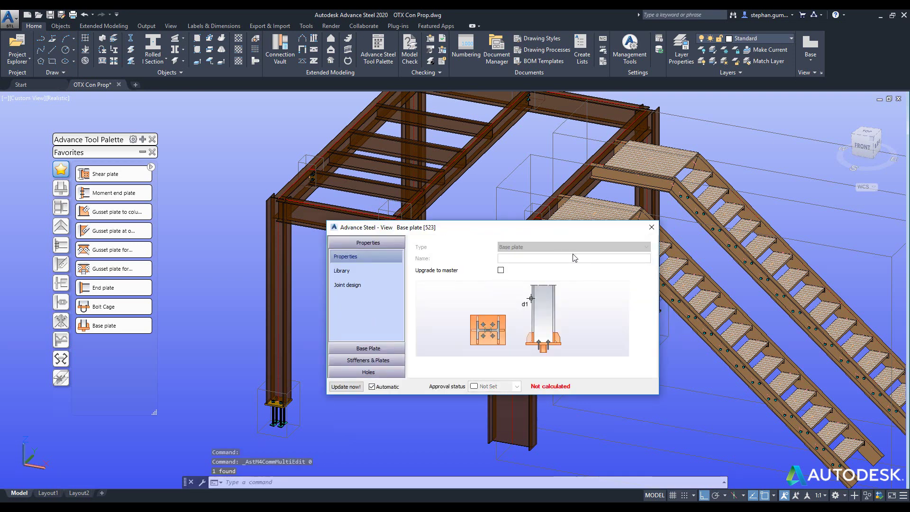
click(651, 227)
double_click(290, 406)
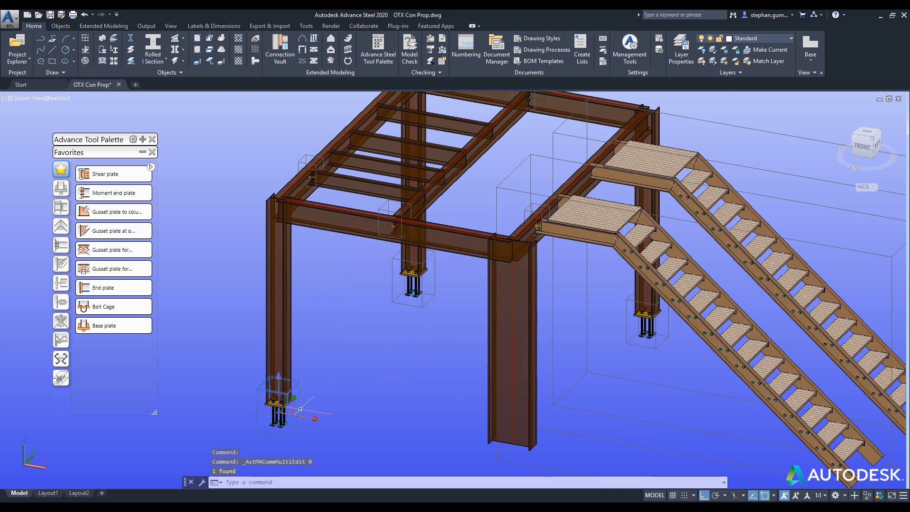
drag(448, 229, 677, 278)
Step: Set the base plate length and width to 500 each, then close the settings
click(583, 397)
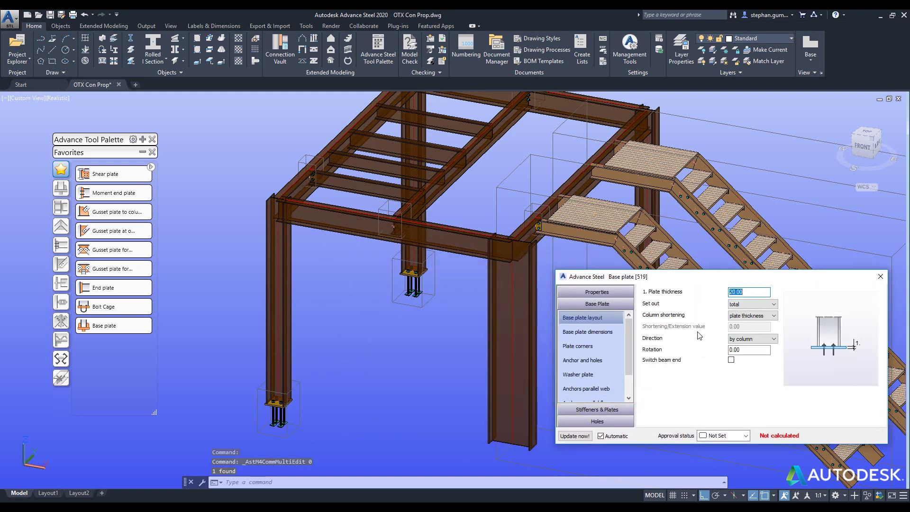
click(608, 332)
text(500)
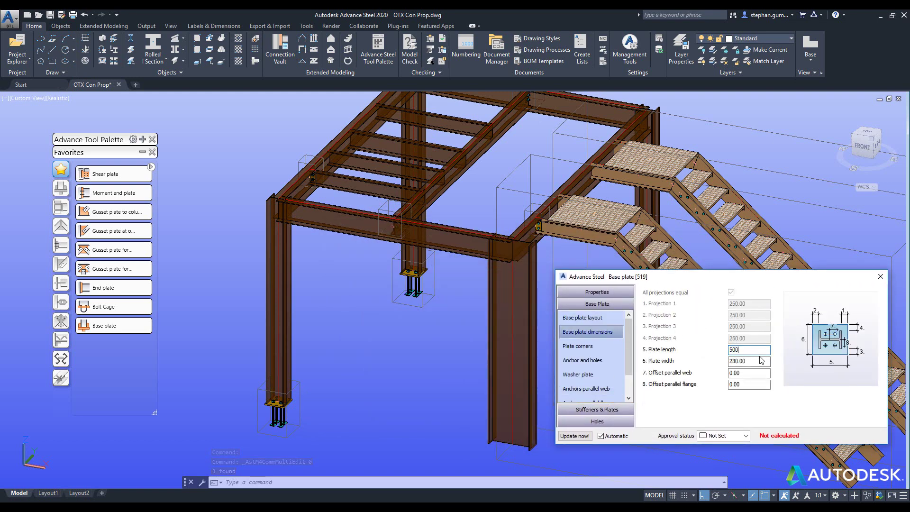
key(Tab)
text(500)
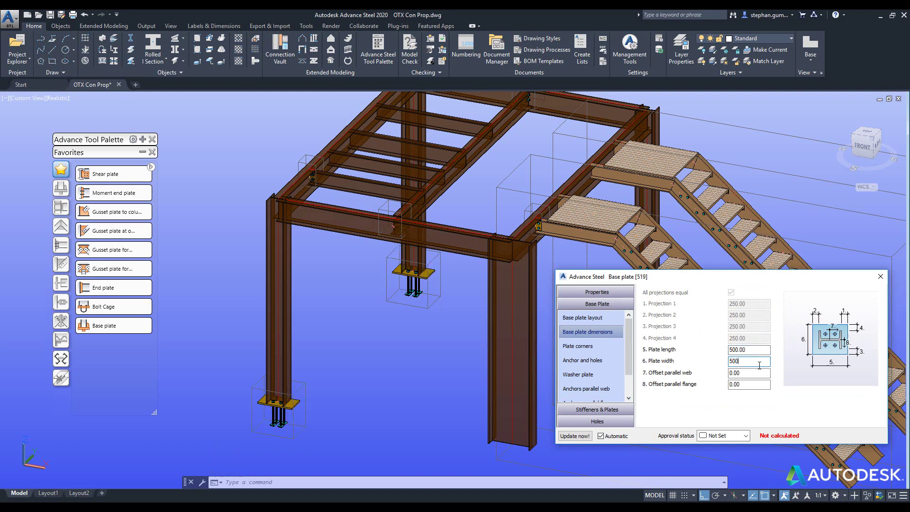
key(Tab)
drag(780, 282, 649, 318)
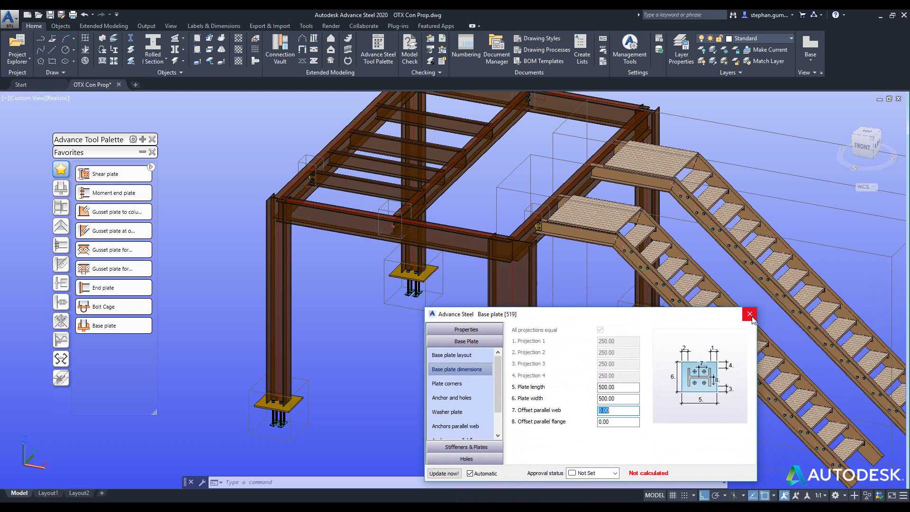
click(750, 314)
Step: Propagate a floor beam's fin plate joint to the matching floor beam
middle_drag(341, 167, 309, 222)
scroll(309, 222, up, 4)
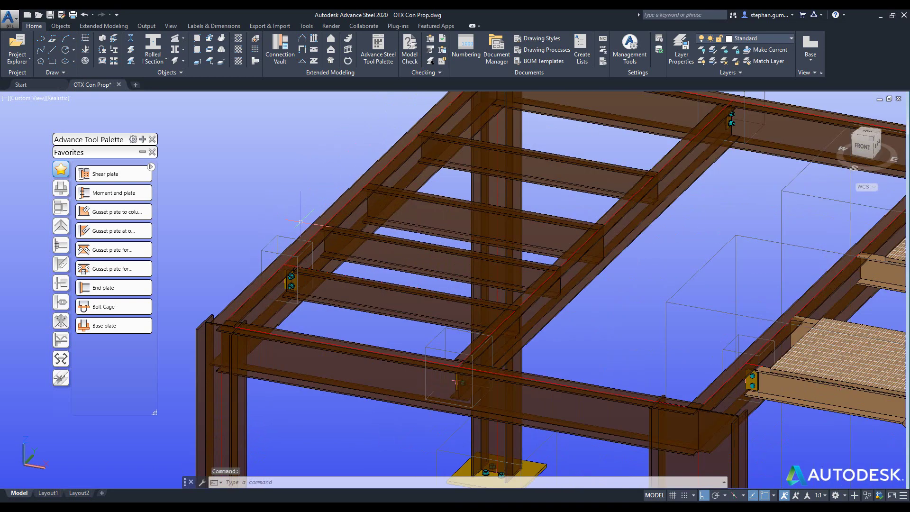
click(282, 233)
right_click(282, 233)
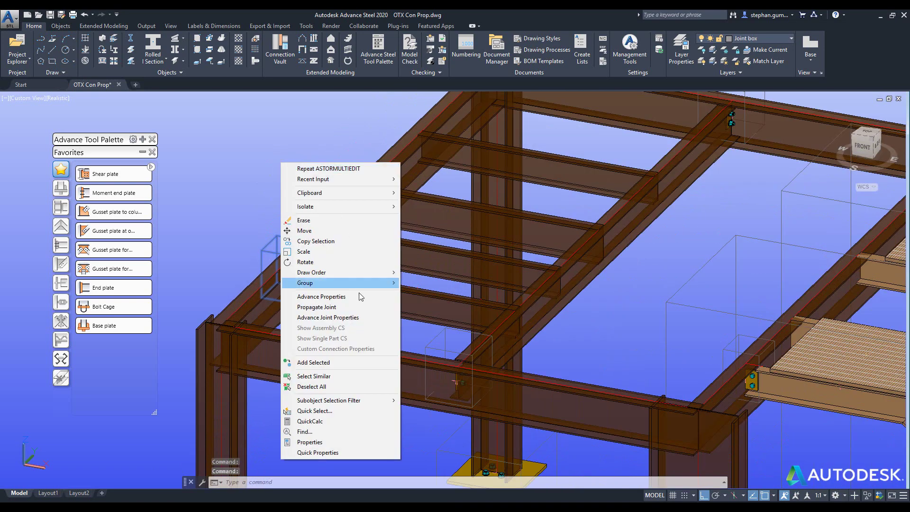
click(348, 307)
click(349, 309)
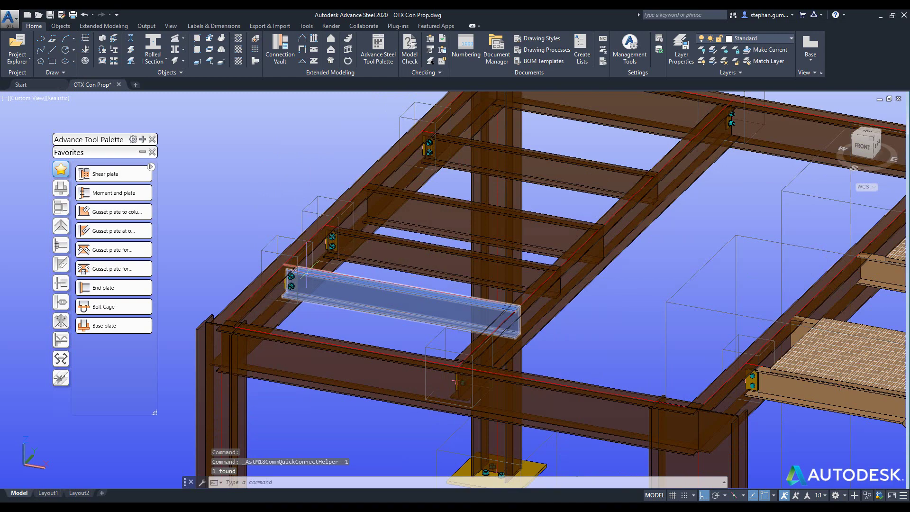
key(Return)
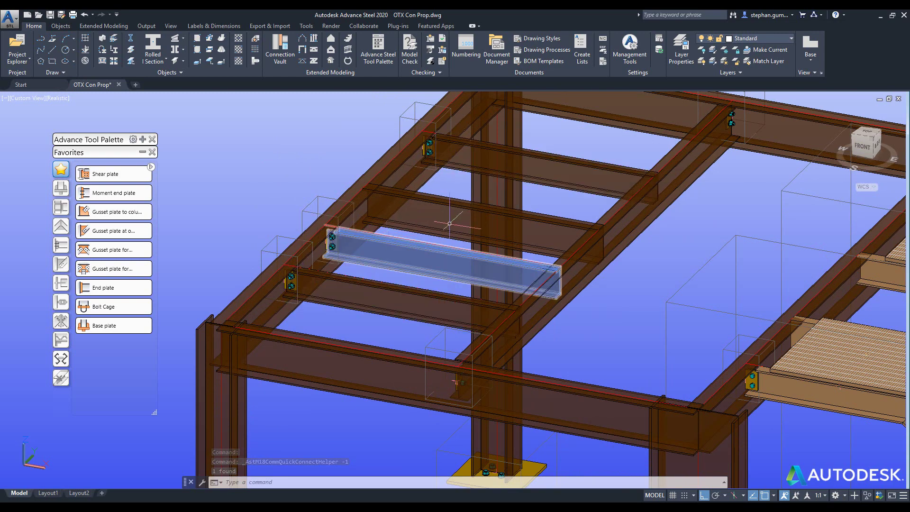
Step: Propagate the stair landing beam's fin plate joint along the stair beams
middle_drag(639, 256, 525, 226)
click(613, 316)
right_click(613, 317)
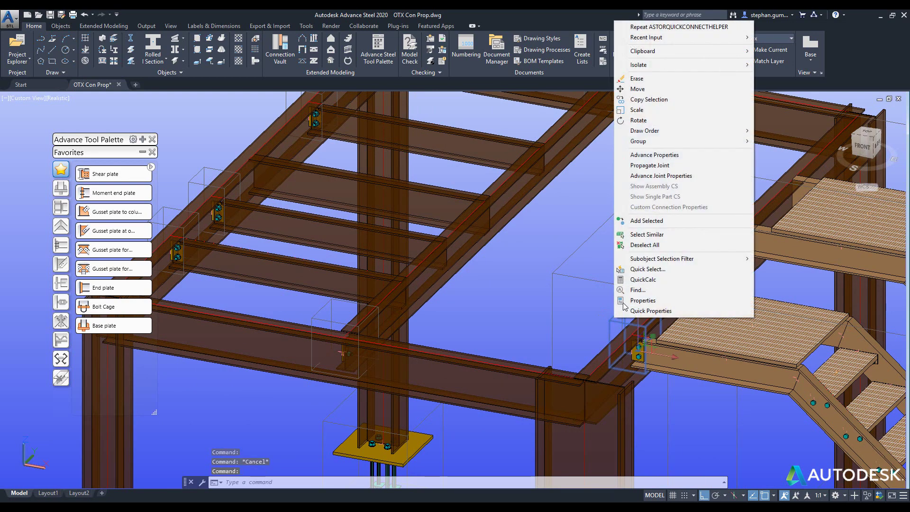
click(644, 164)
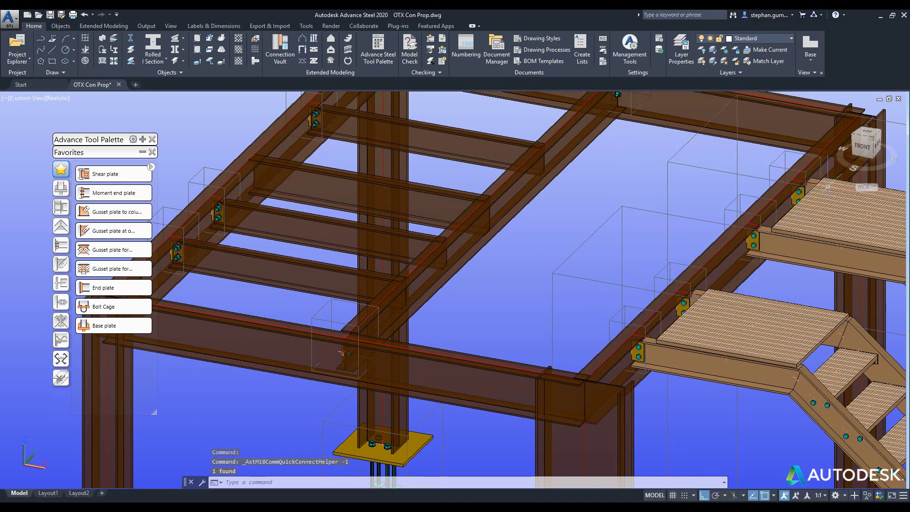
scroll(635, 214, down, 2)
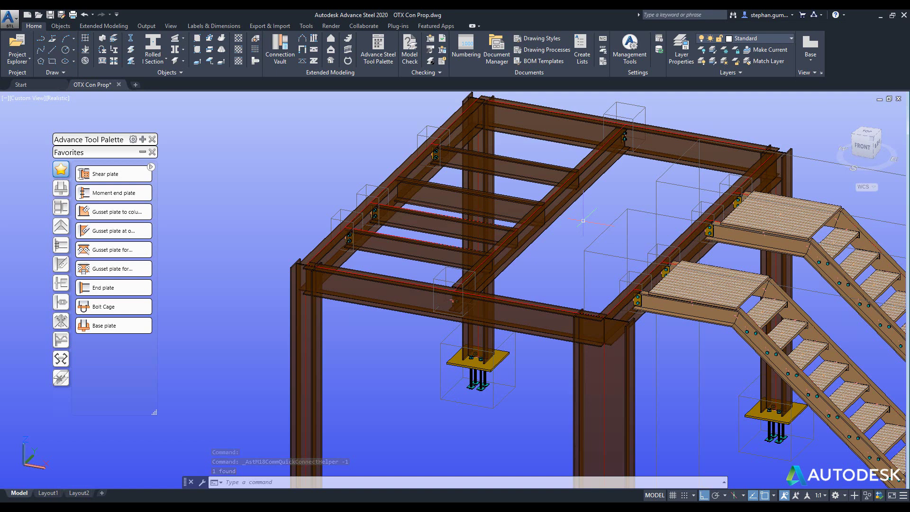
scroll(575, 228, down, 2)
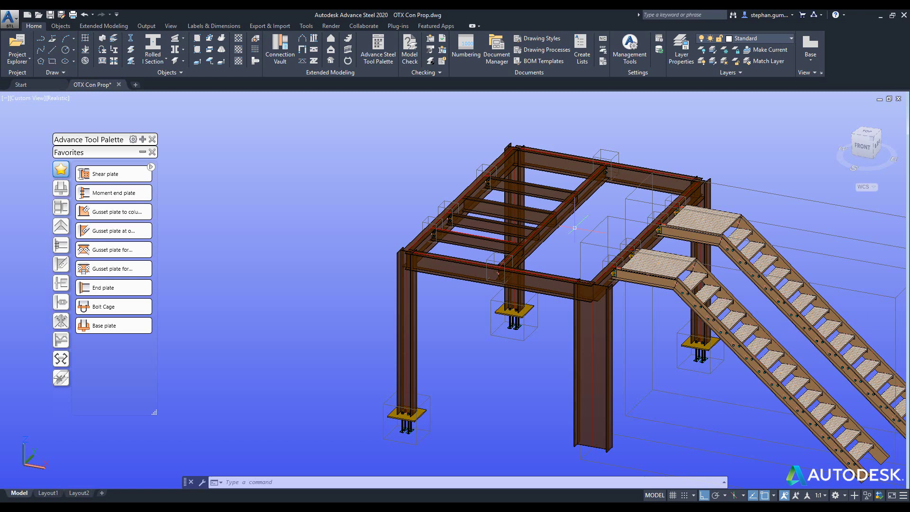
middle_drag(592, 222, 572, 221)
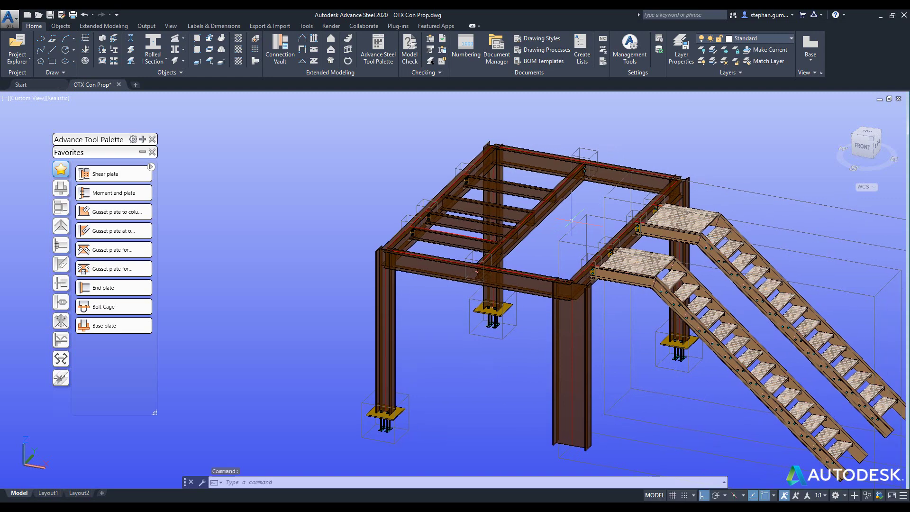